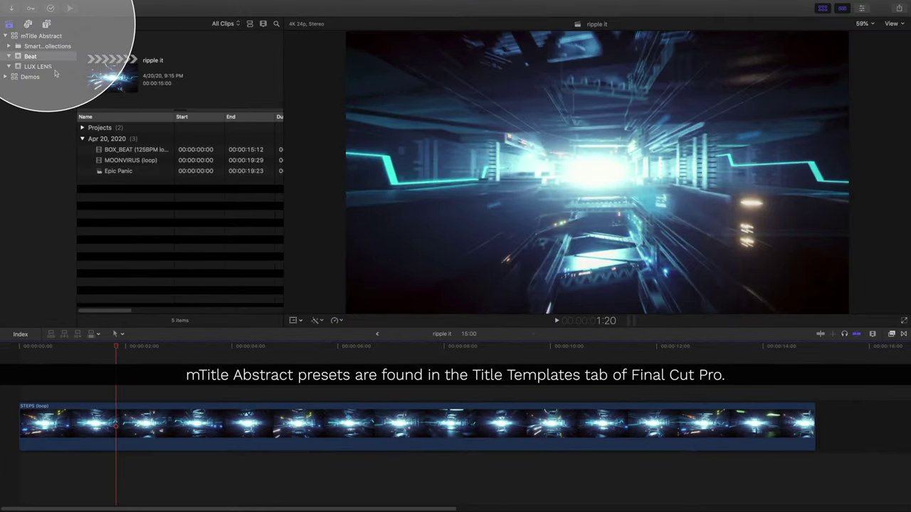
Place the mTitle Abstract 11 title template above the STEPS clip at the start of the timeline.
click(46, 24)
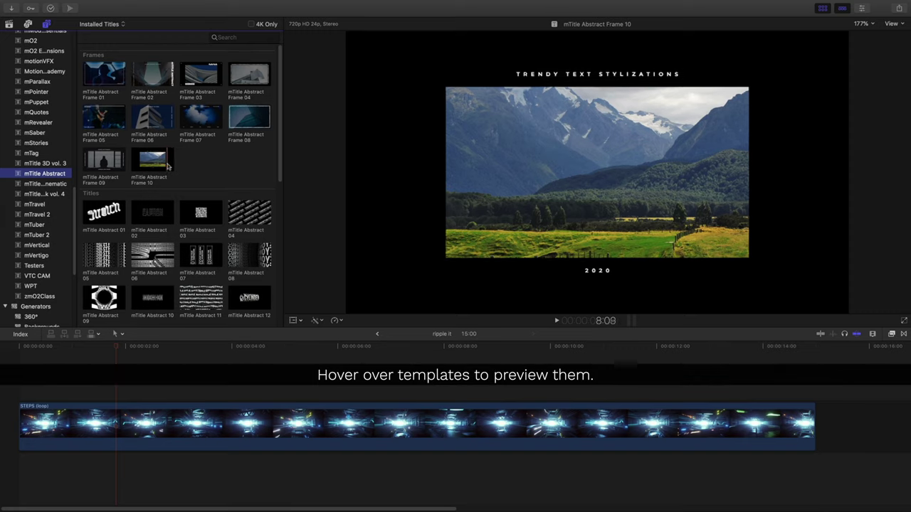
drag(281, 160, 281, 243)
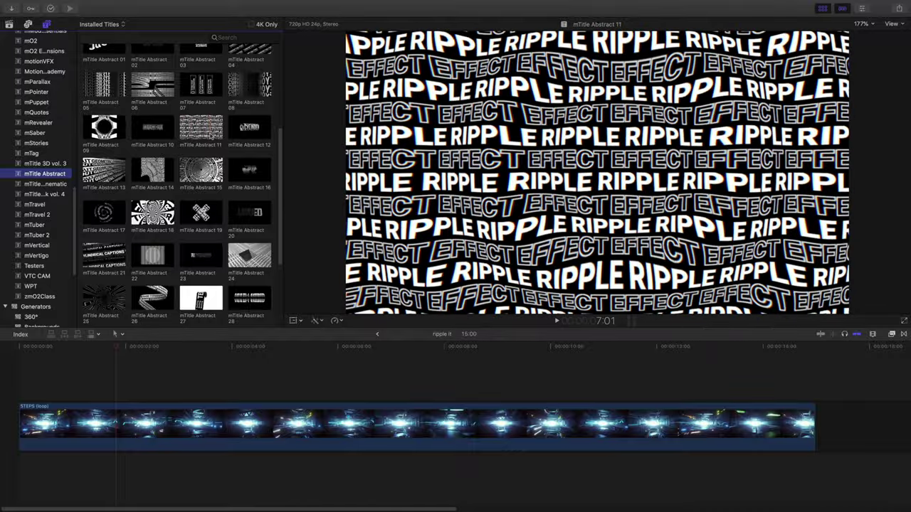
drag(210, 130, 20, 389)
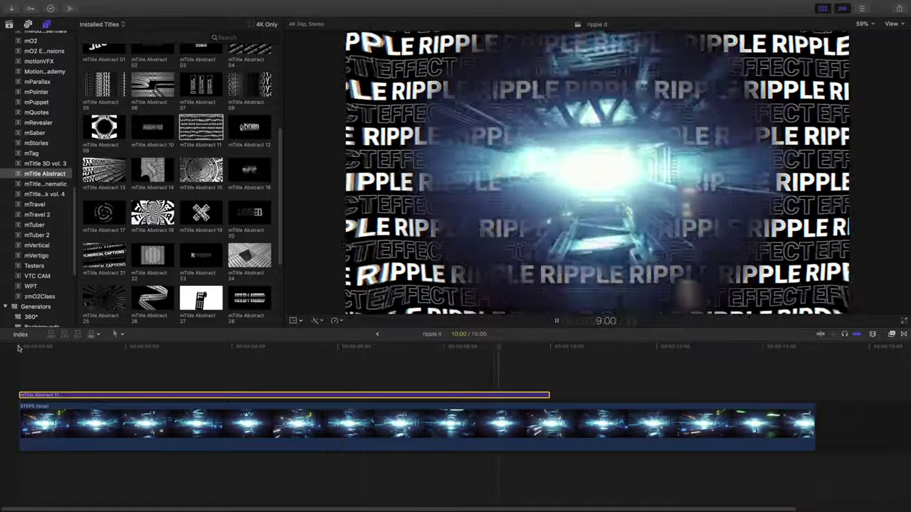
Show the title's published parameters and enlarge its content scale to 344.9 with the on-screen control.
drag(25, 349, 106, 346)
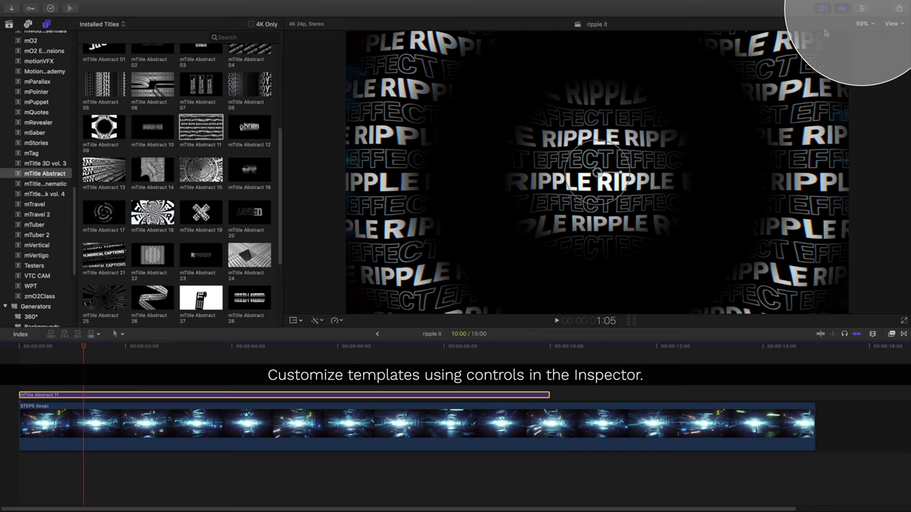
click(862, 8)
drag(819, 125, 856, 149)
key(super+z)
key(super+z)
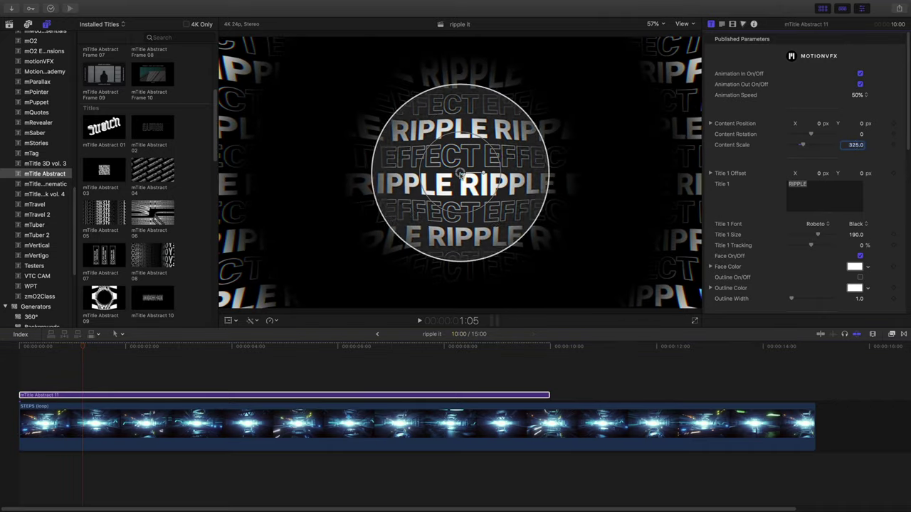
drag(460, 175, 498, 183)
key(super+z)
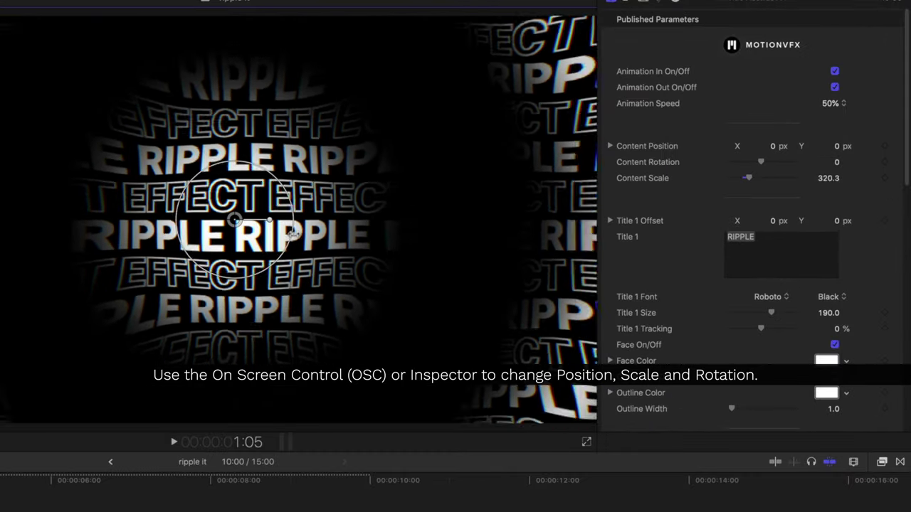
drag(293, 234, 299, 234)
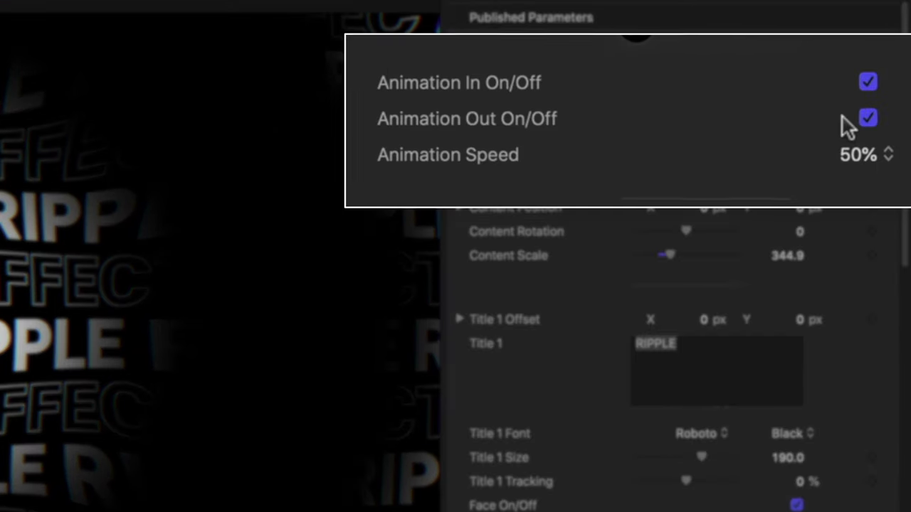
Turn off Animation In and Animation Out for the title and play it from the start.
click(868, 82)
click(868, 119)
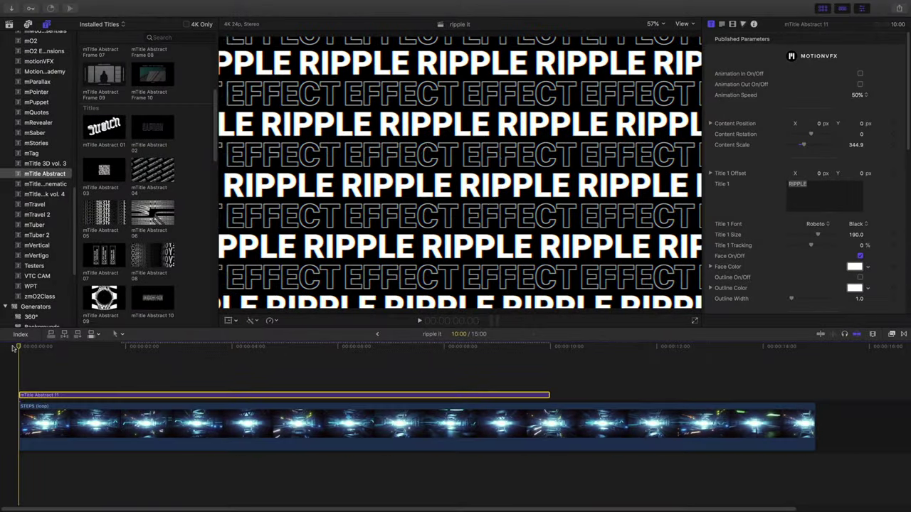
key(space)
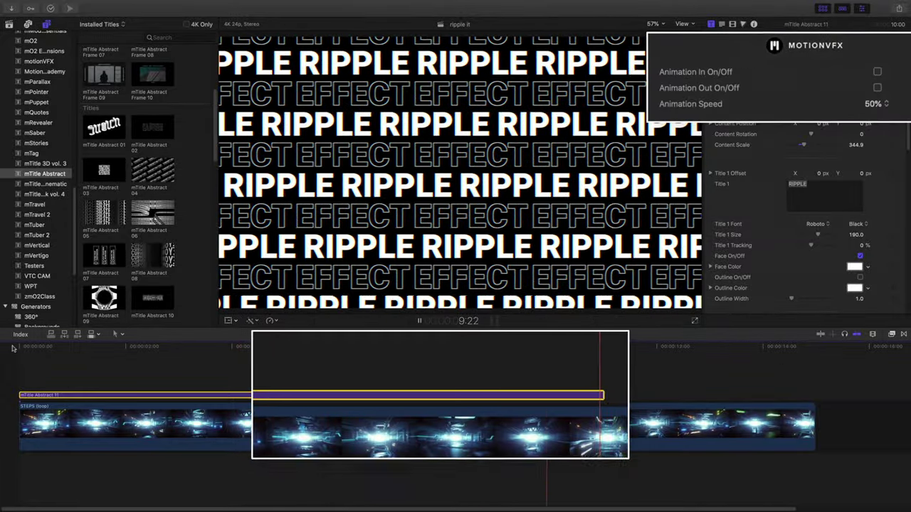
click(93, 347)
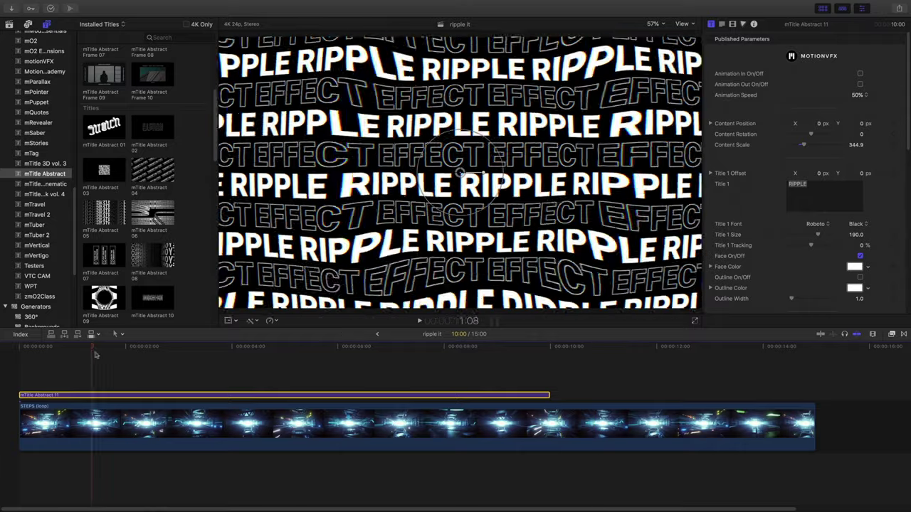
At two seconds into the title, set the Title 1 face color to red.
drag(95, 353, 127, 357)
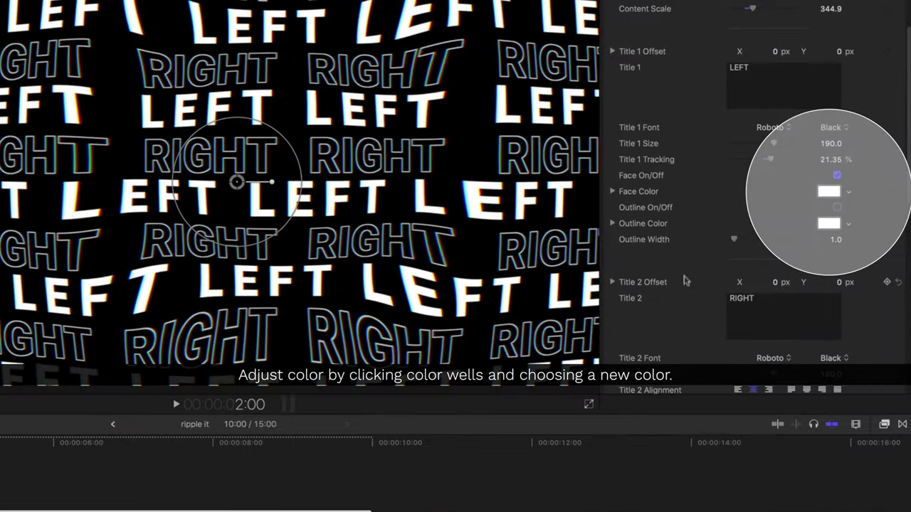
click(830, 192)
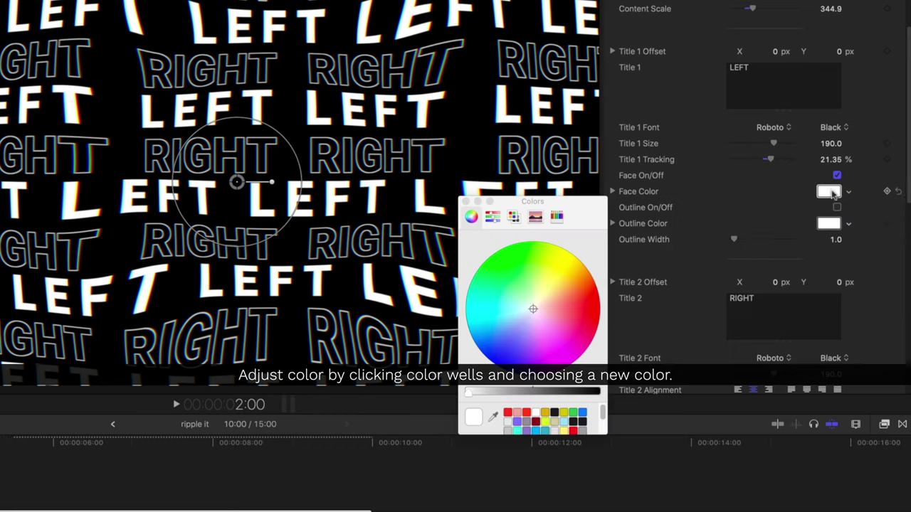
drag(539, 316, 583, 306)
click(466, 202)
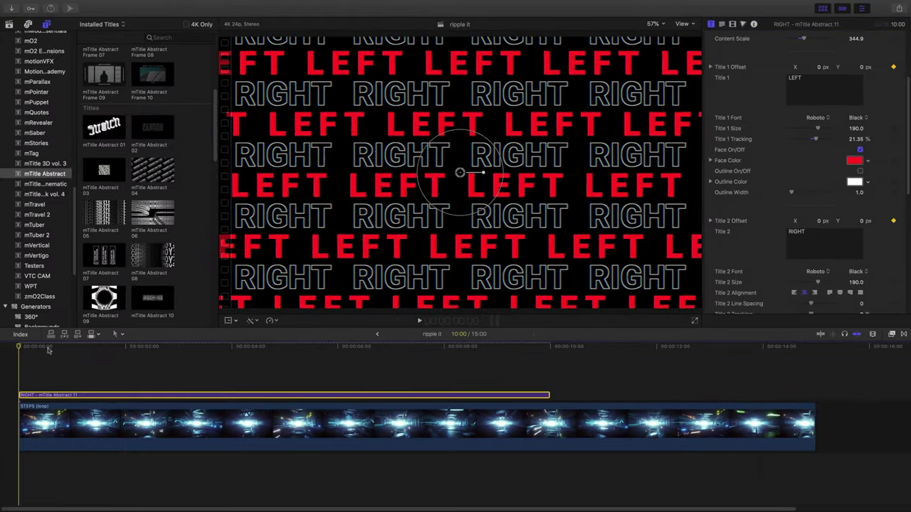
Adjust the keyframed horizontal offsets of Title 1 and Title 2, setting Title 1 to 23.8 px near the title's end.
drag(820, 68, 820, 50)
drag(818, 222, 819, 235)
Turn on Animation In and Animation Out for the title and play it from the start.
scroll(894, 121, up, 5)
click(861, 86)
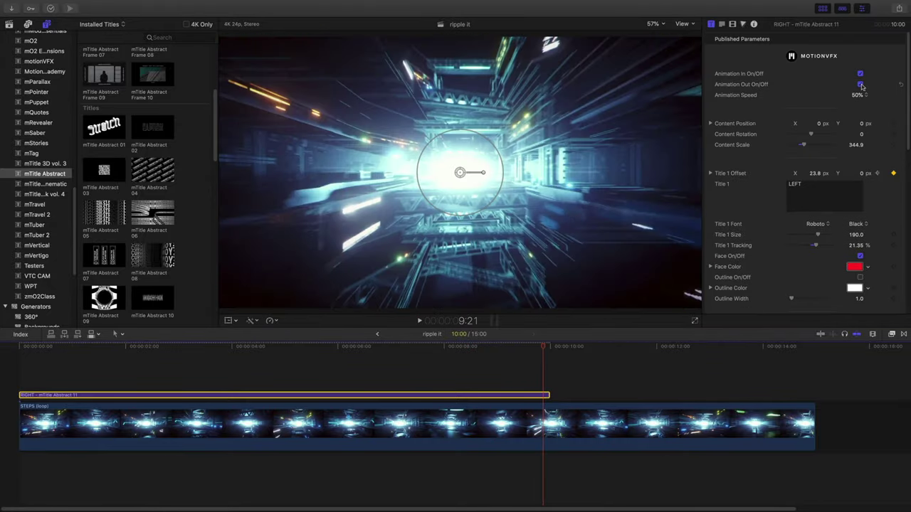
key(Home)
key(space)
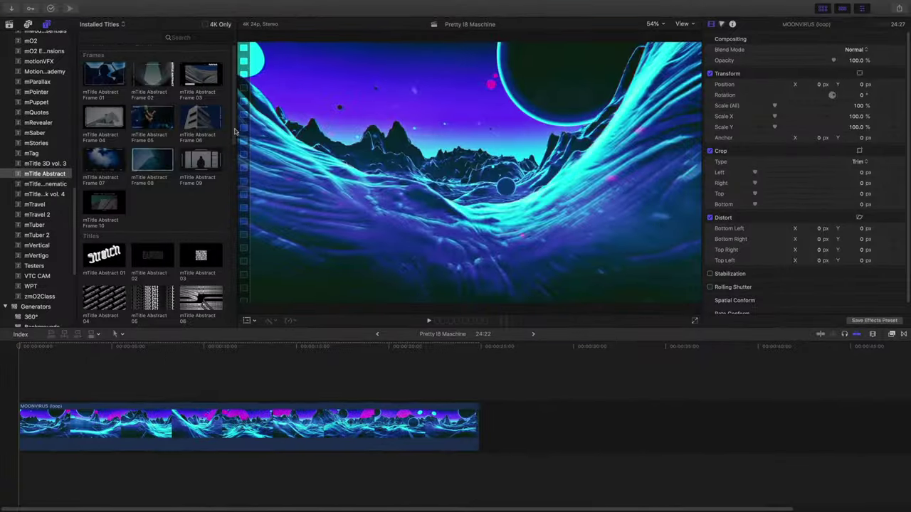
Place mTitle Abstract 19 above the start of the MOONVIRUS clip, extend it to the clip's full length and preview it.
scroll(174, 243, down, 8)
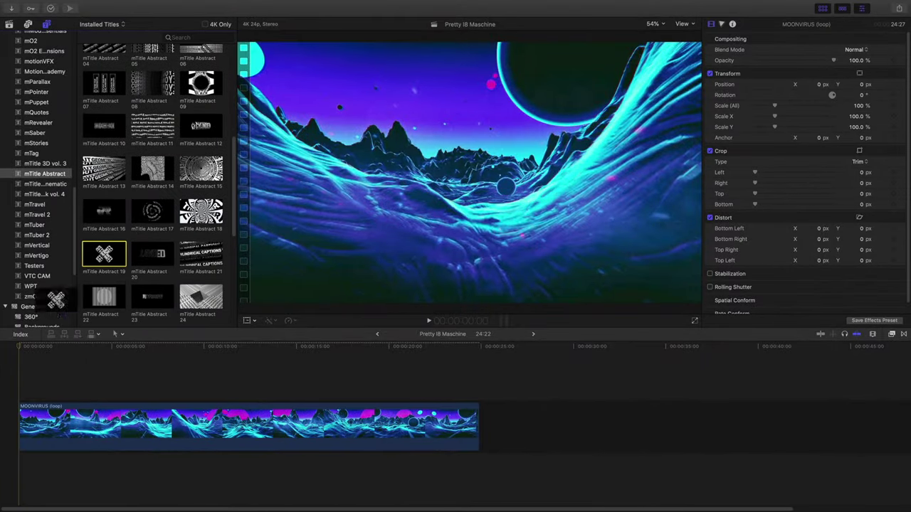
drag(49, 310, 22, 395)
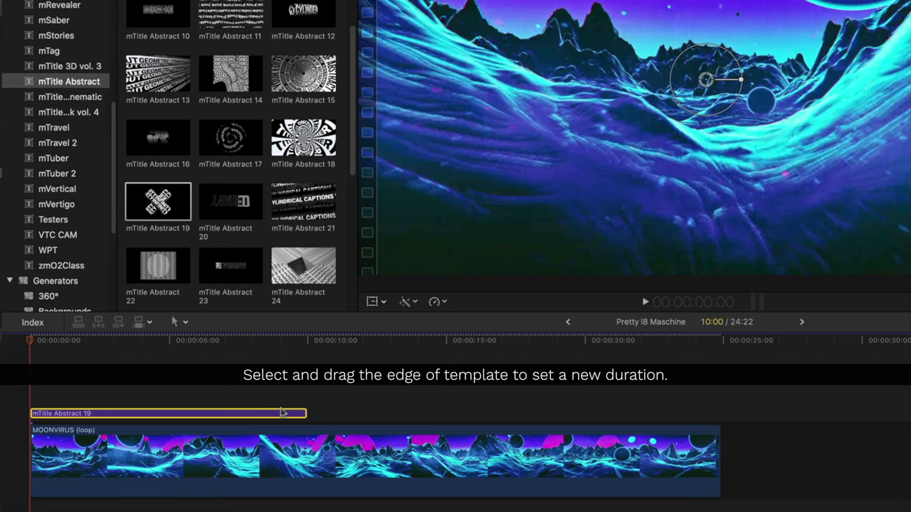
drag(304, 413, 716, 407)
key(space)
key(space)
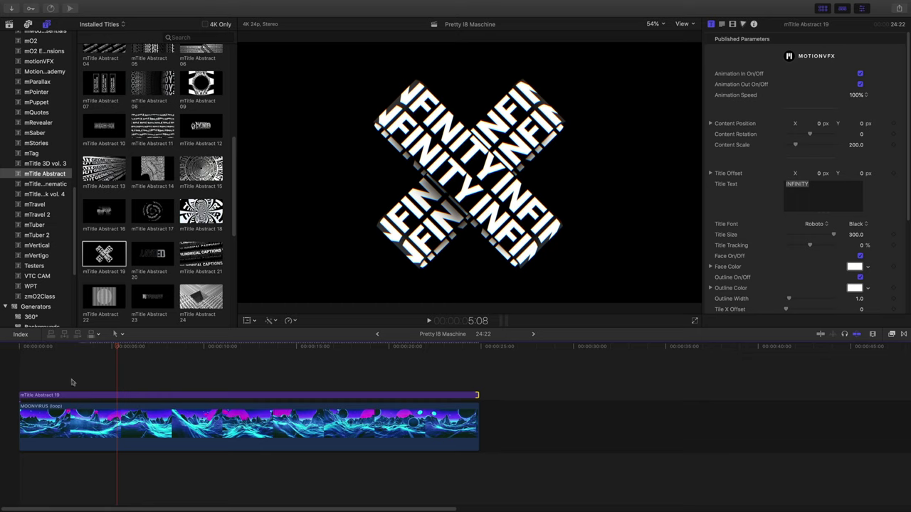
Set the title text to "EPIC! PANIC!" with size 345, horizontal offset 3.4 px and animation speed 200%.
text(EPIC! PANIC!)
drag(856, 235, 856, 229)
drag(820, 175, 820, 175)
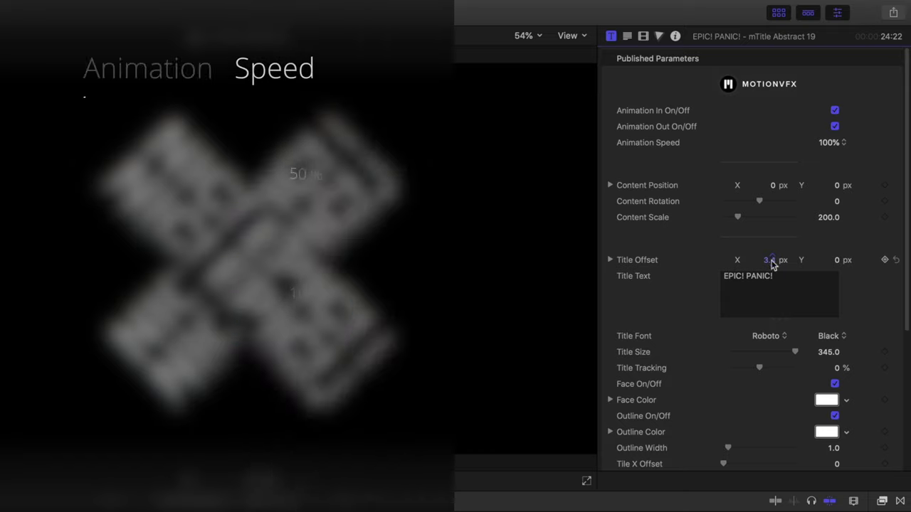
click(828, 145)
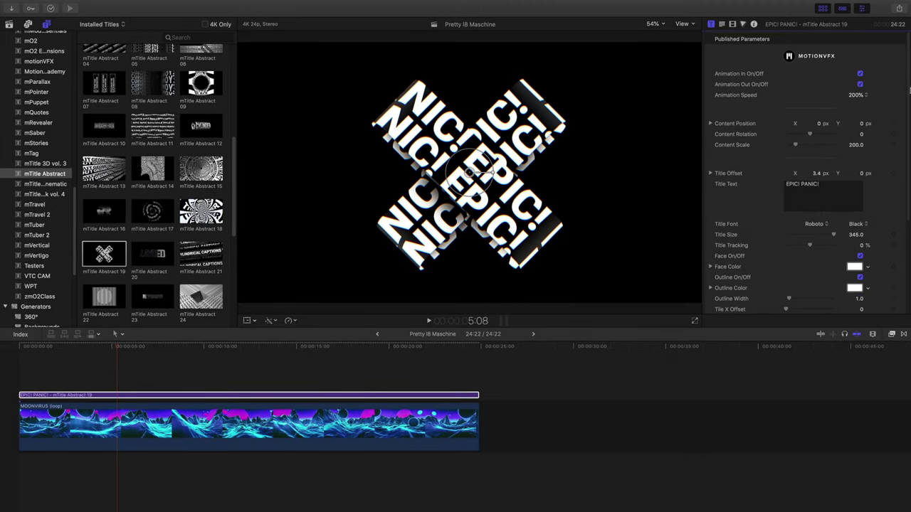
Change the title's background color to pink and play the result from the start.
drag(909, 92, 908, 206)
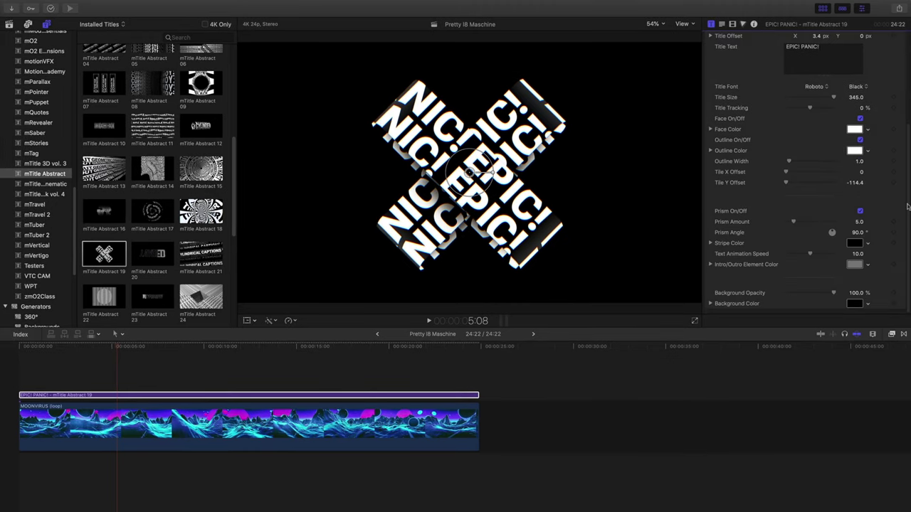
click(856, 304)
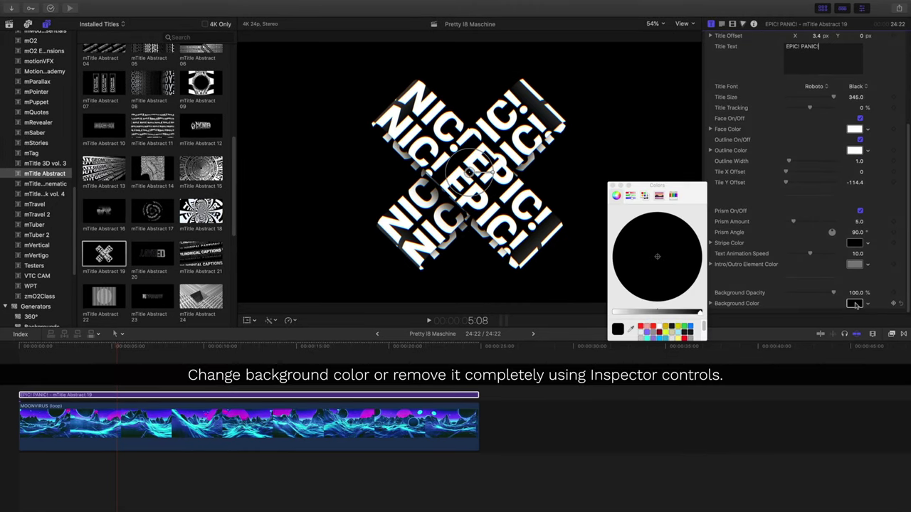
click(690, 328)
click(635, 295)
mouse_move(616, 313)
mouse_down()
mouse_move(682, 313)
mouse_move(663, 266)
mouse_up()
click(678, 287)
drag(682, 313, 630, 313)
click(613, 186)
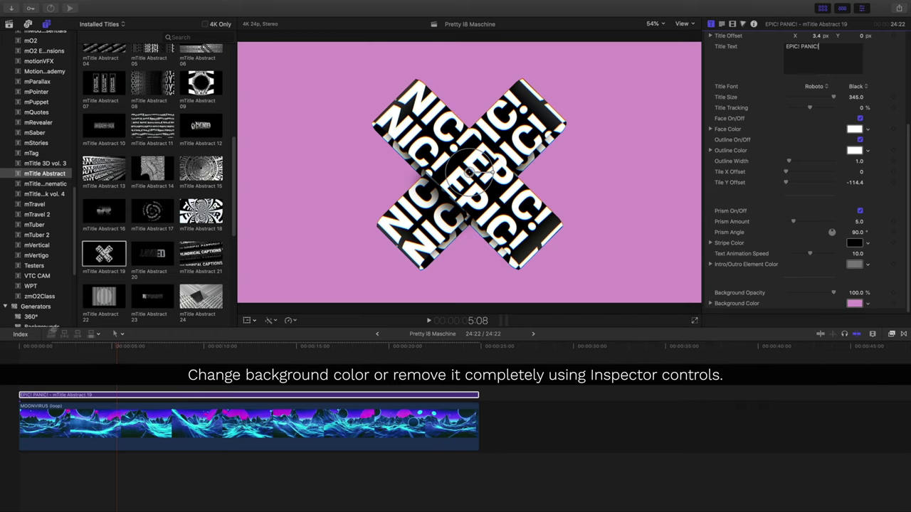
click(19, 348)
key(space)
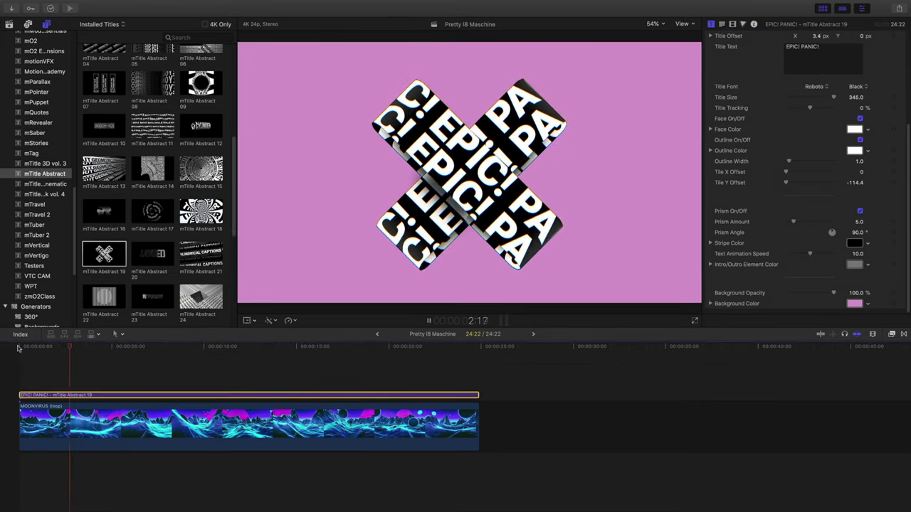
key(space)
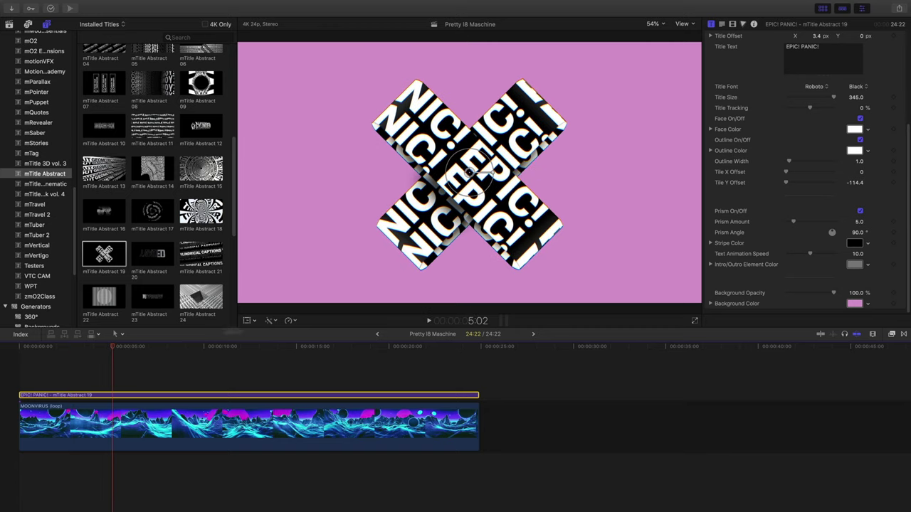
Set the title's background opacity to 0% and its text animation speed to -30.
drag(826, 294, 778, 298)
double_click(860, 255)
text(-30)
key(Return)
Shrink the X-shaped title, move it to the lower right of the frame and play the result from the start.
drag(493, 172, 615, 226)
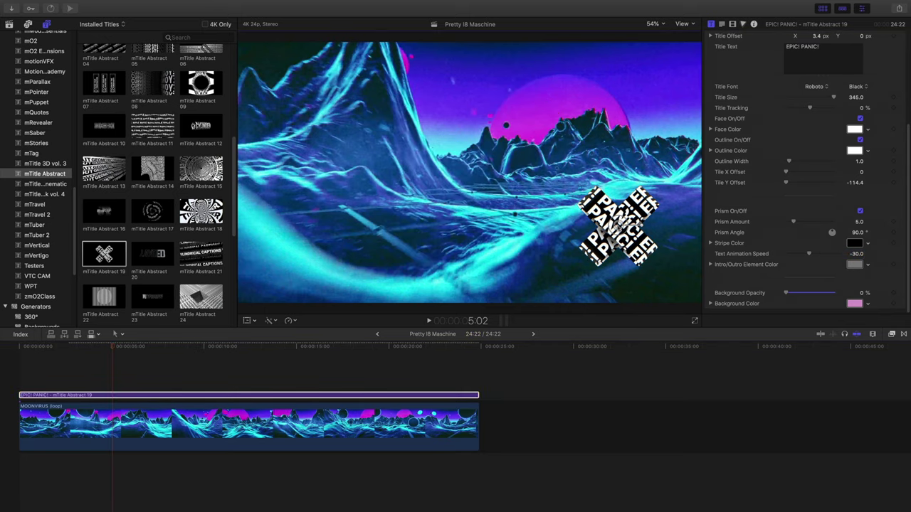
click(20, 348)
key(space)
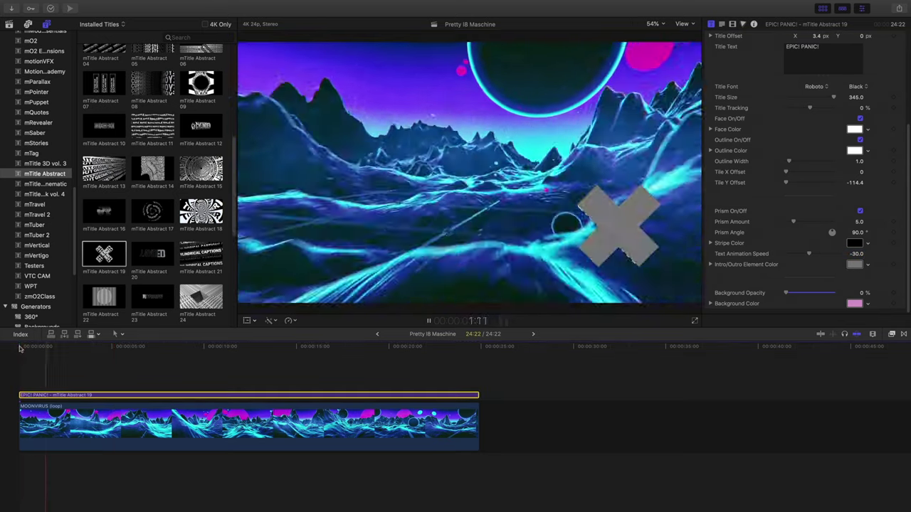
key(space)
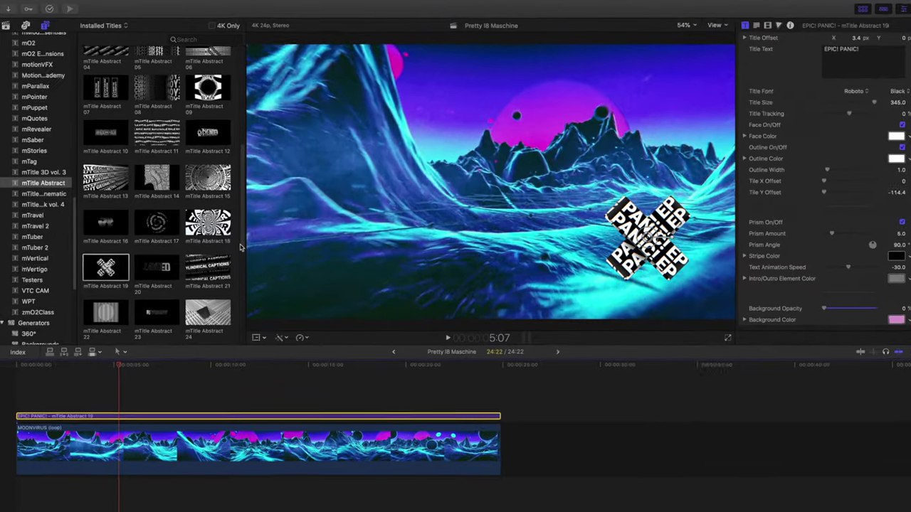
Add mTitle Abstract Frame 07 above the EPIC! PANIC! title, extend it to the full clip length and play it from the start.
drag(232, 232, 231, 136)
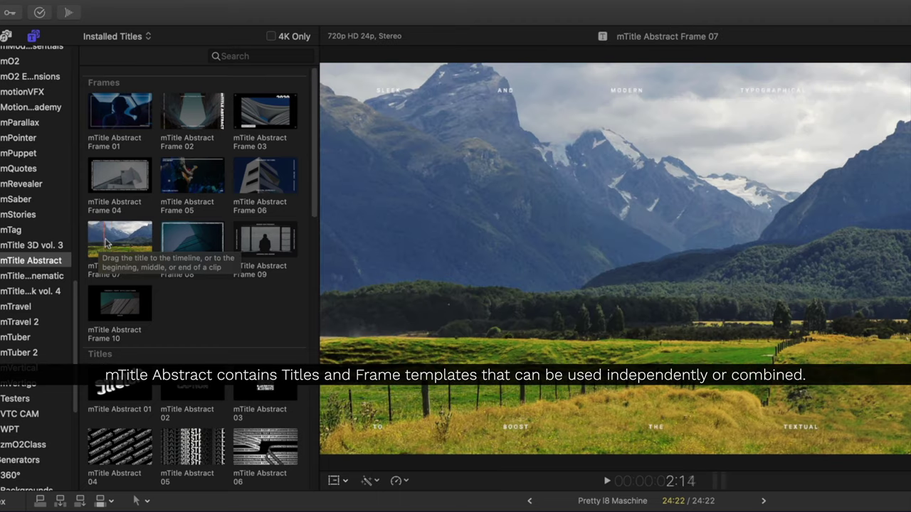
drag(109, 239, 22, 381)
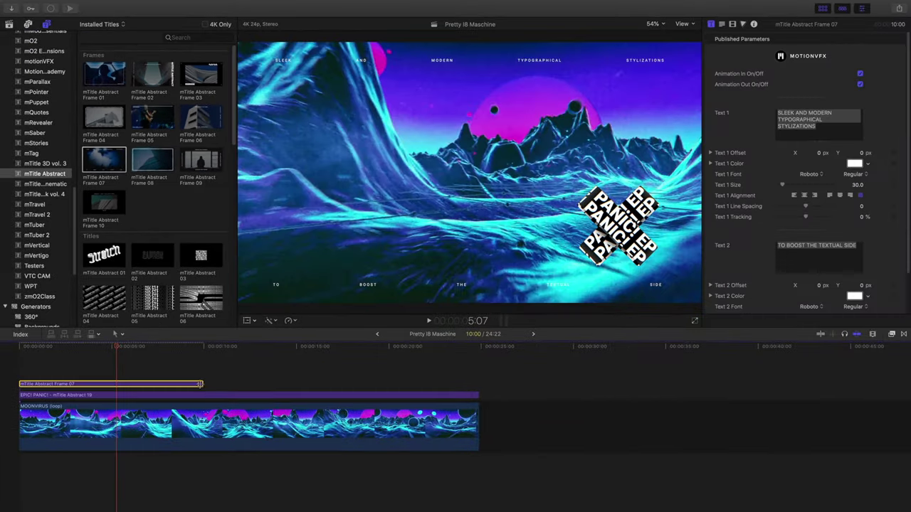
drag(203, 387, 480, 385)
click(21, 350)
key(space)
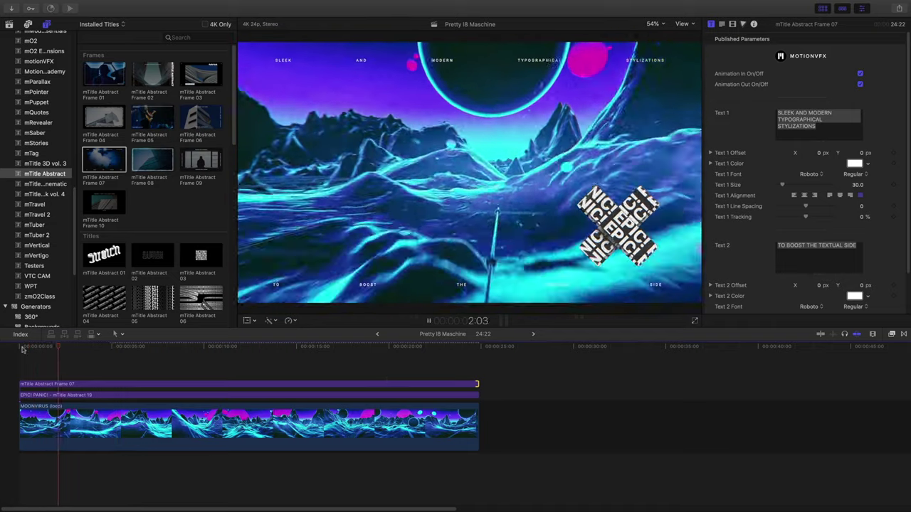
key(space)
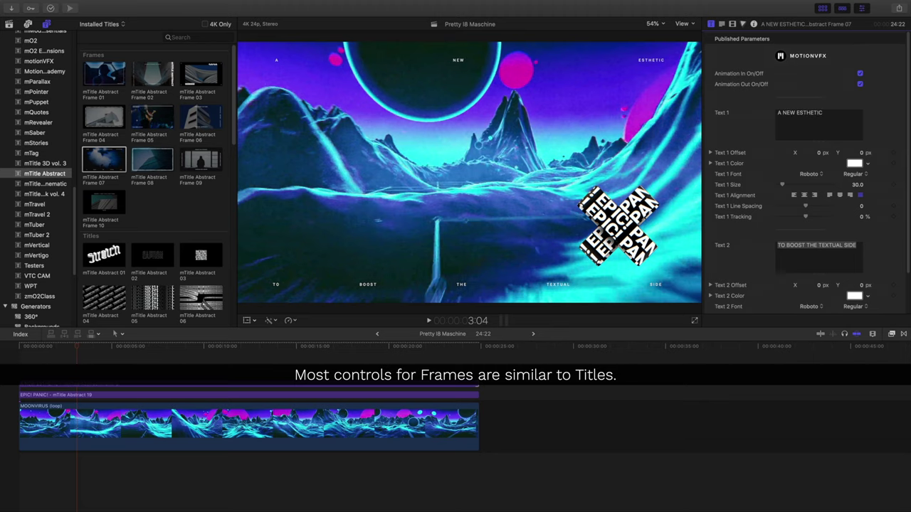
Set the frame's Text 1 to "A NEW ESTHETIC FOR THE" and Text 2 to "- NEXT EVOLUTION -".
drag(859, 246, 746, 245)
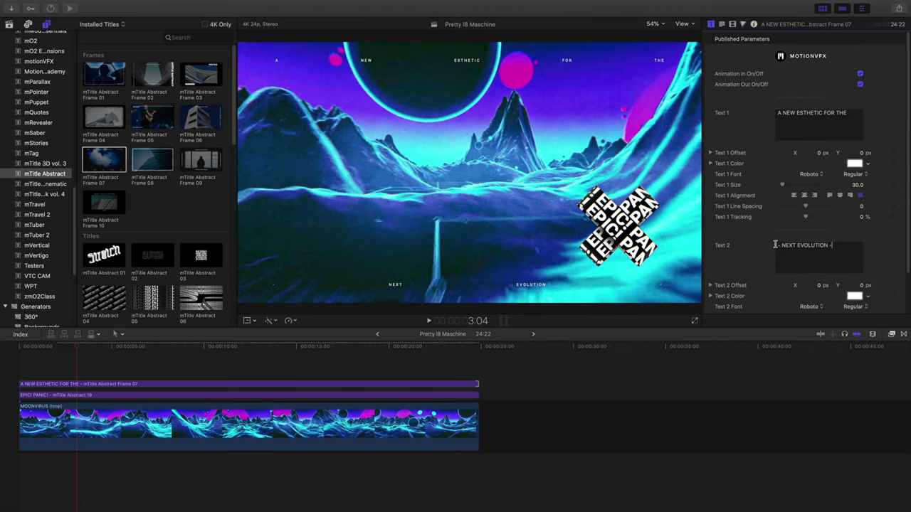
Add mTitle Abstract Frame 10 above the other titles at the timeline start and extend it to the full clip length.
drag(103, 211, 95, 243)
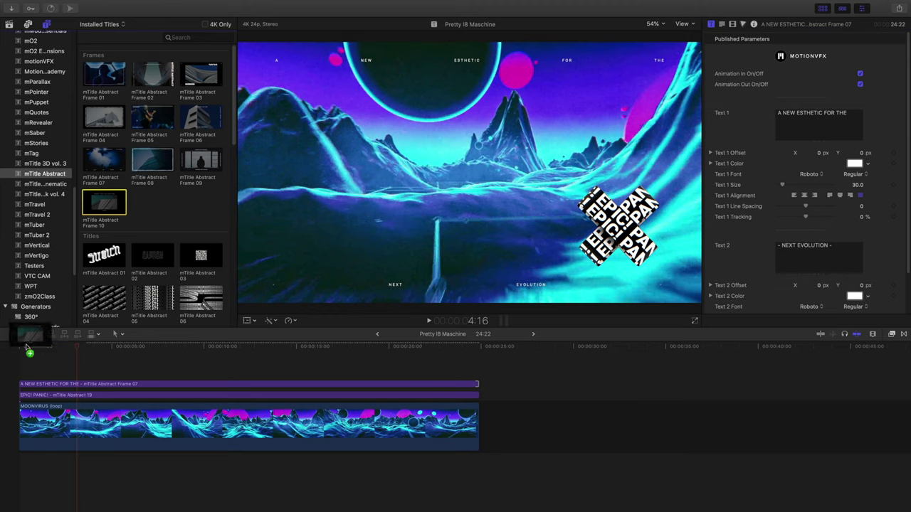
drag(23, 351, 14, 373)
drag(203, 372, 477, 373)
click(20, 347)
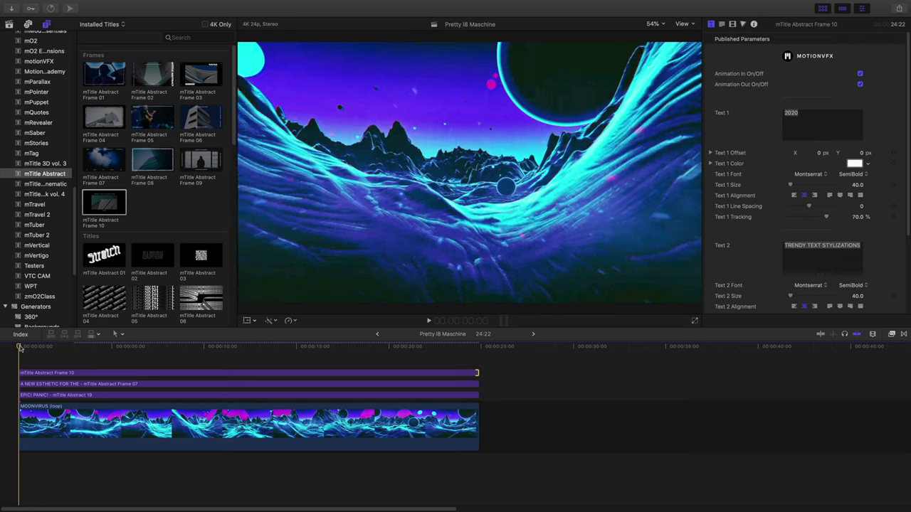
Move mTitle Abstract Frame 10 beneath the other titles, directly above the MOONVIRUS clip, and preview the restacked layers from the start.
key(space)
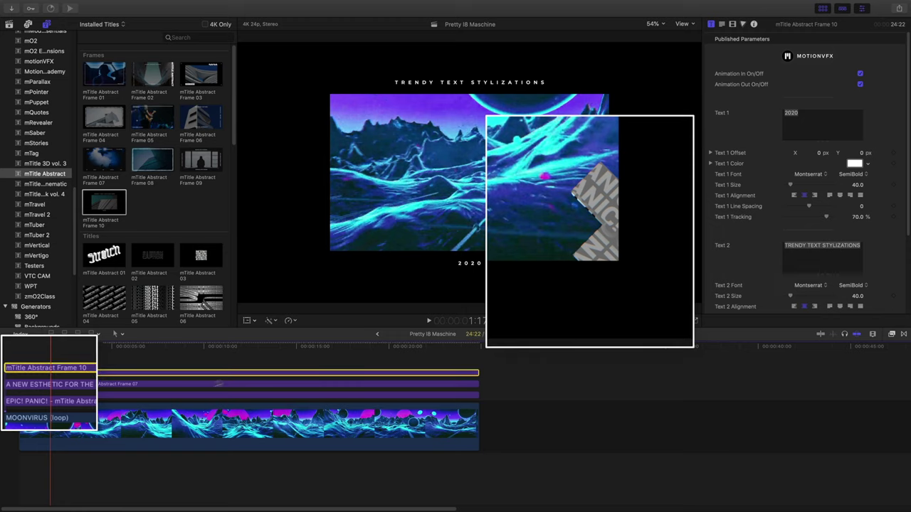
drag(174, 374, 173, 399)
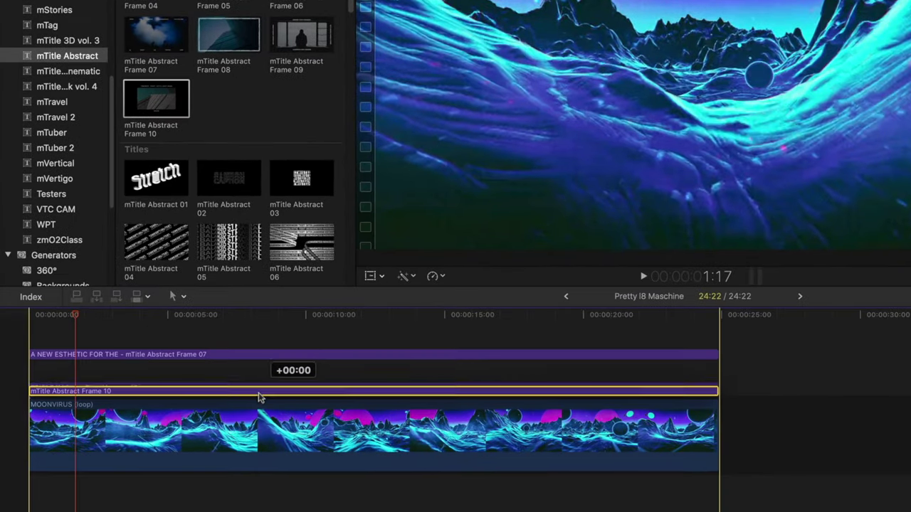
drag(259, 398, 259, 395)
click(30, 315)
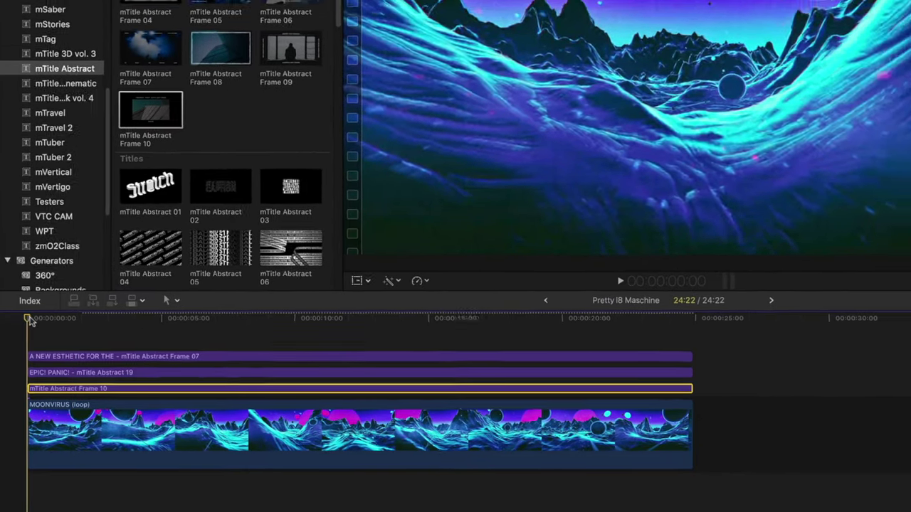
drag(30, 318, 54, 350)
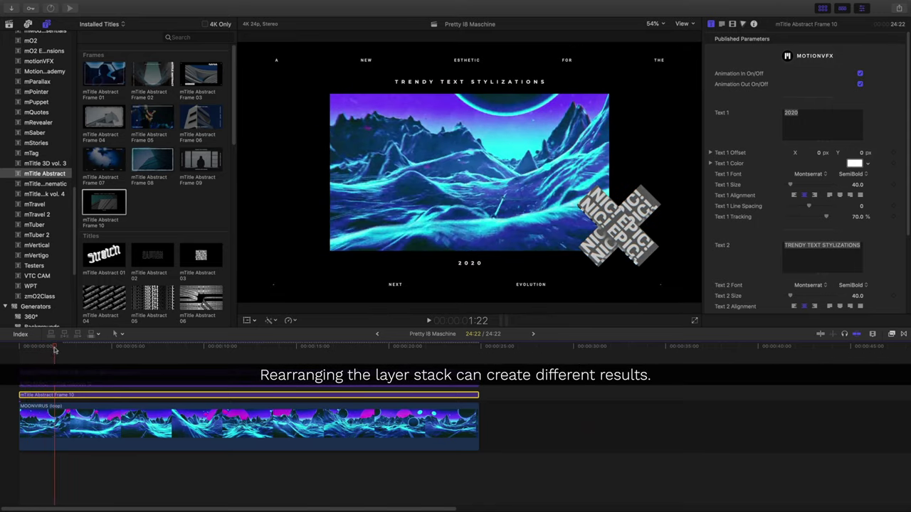
Set Frame 10's Text 2 to "PRETTY L8 MASCHINE" and Text 1 to "EPIC! PANIC!", and play the sequence from the start.
click(784, 245)
text(PRETTY L8 MASCHINE)
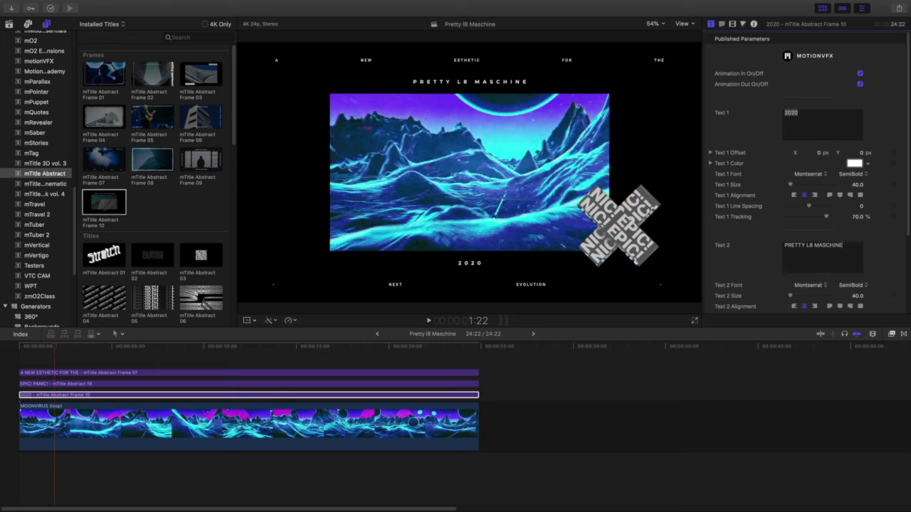
click(800, 113)
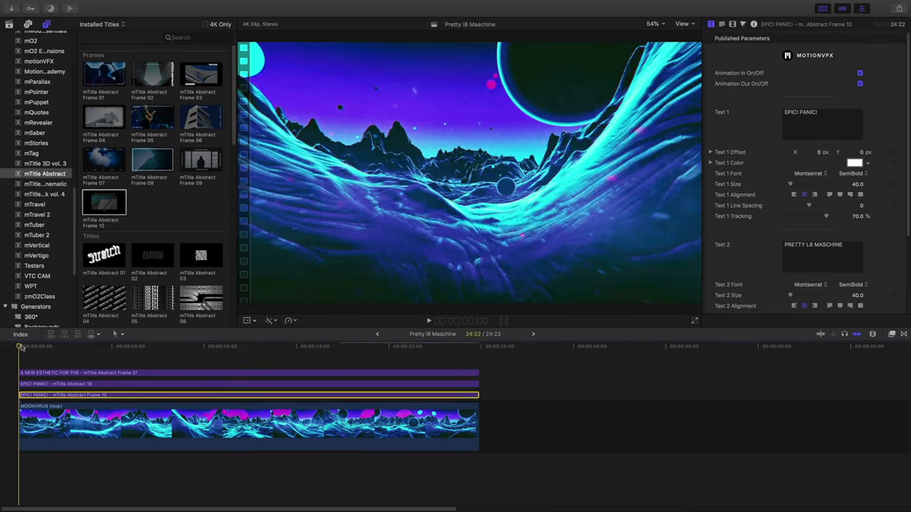
key(space)
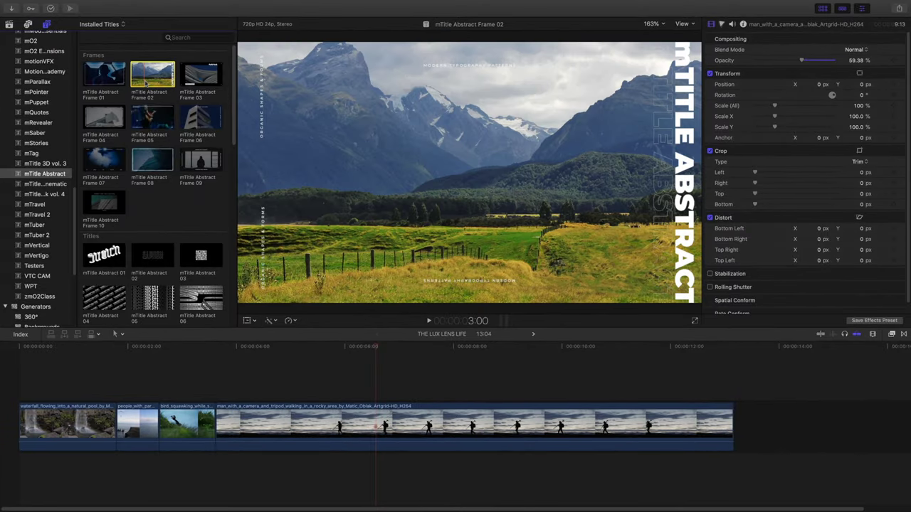
Add mTitle Abstract Frame 02 above the man-with-camera clip, trim it to the clip's end and turn off its out animation.
drag(152, 75, 221, 385)
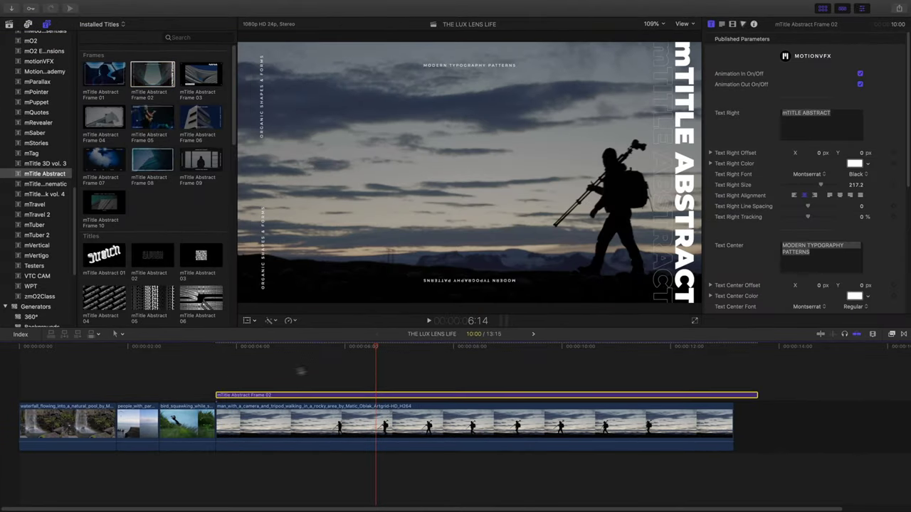
drag(761, 395, 734, 400)
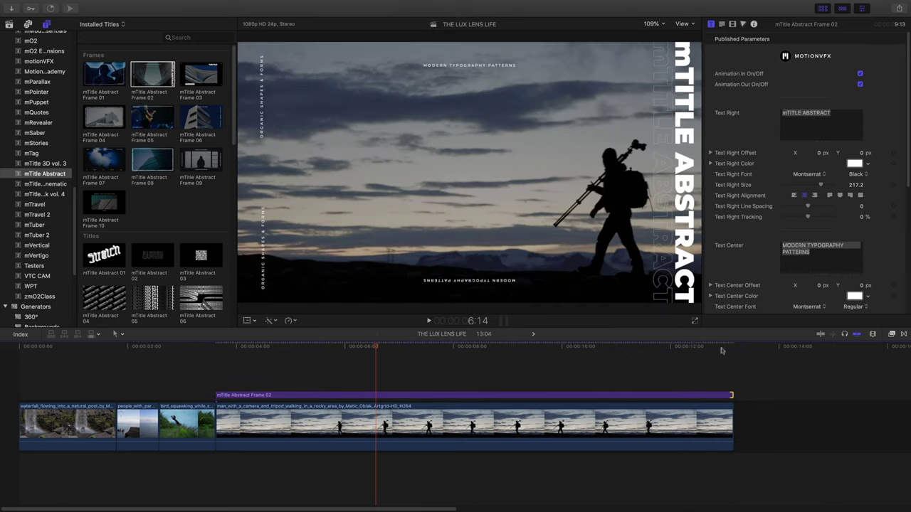
click(860, 84)
Set the frame's Text Right to "THE LUX LENS LIFE" at size 209.
click(842, 113)
key(super+a)
text(THE LUX LENS LIFE)
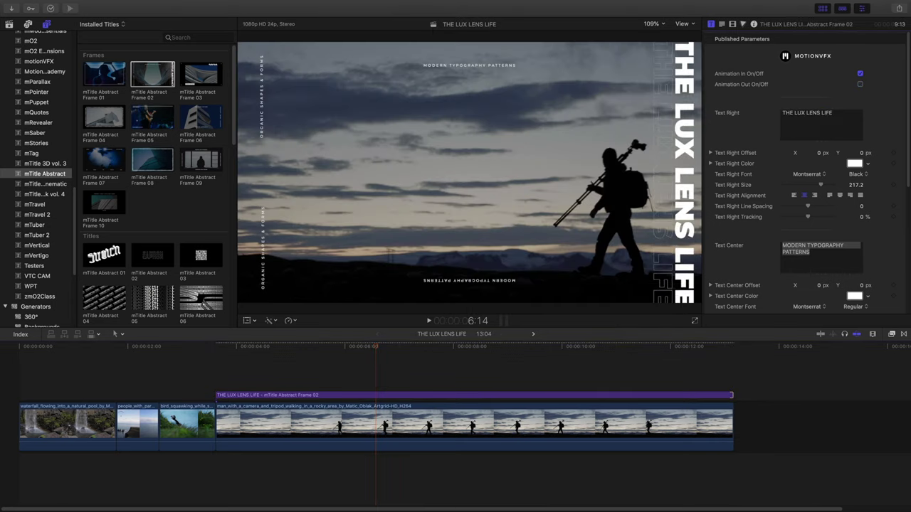
drag(820, 184, 818, 186)
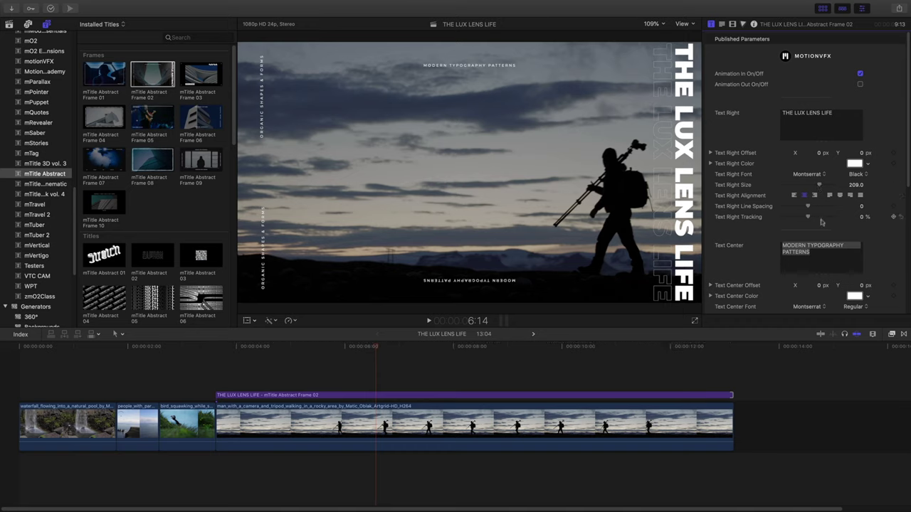
Set the frame's Text Center to "POCKET CINEMATOGRAPHY" and Text Left to "BRING LIFE INTO FOCUS".
text(P)
scroll(819, 187, down, 6)
click(819, 160)
key(super+a)
text(BR)
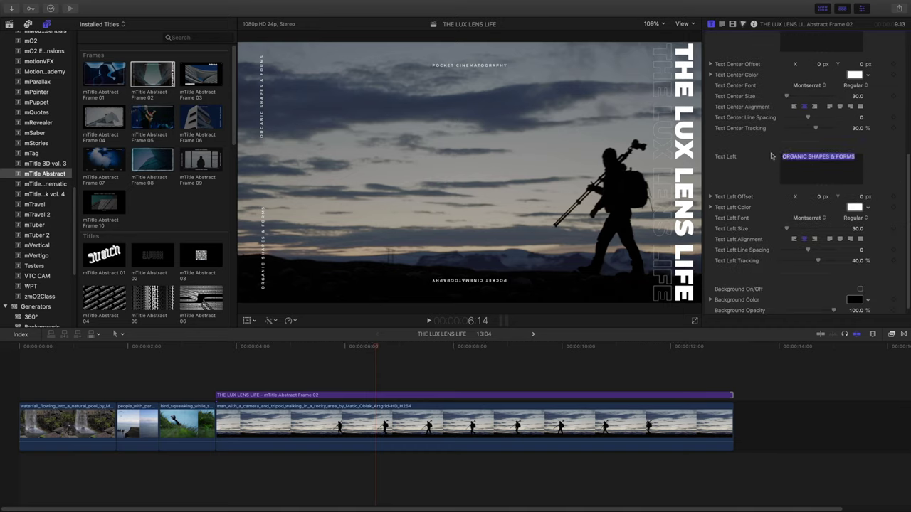
Turn on the frame's background and set its opacity to 34.58 %.
scroll(854, 311, down, 1)
click(860, 283)
drag(834, 304, 799, 303)
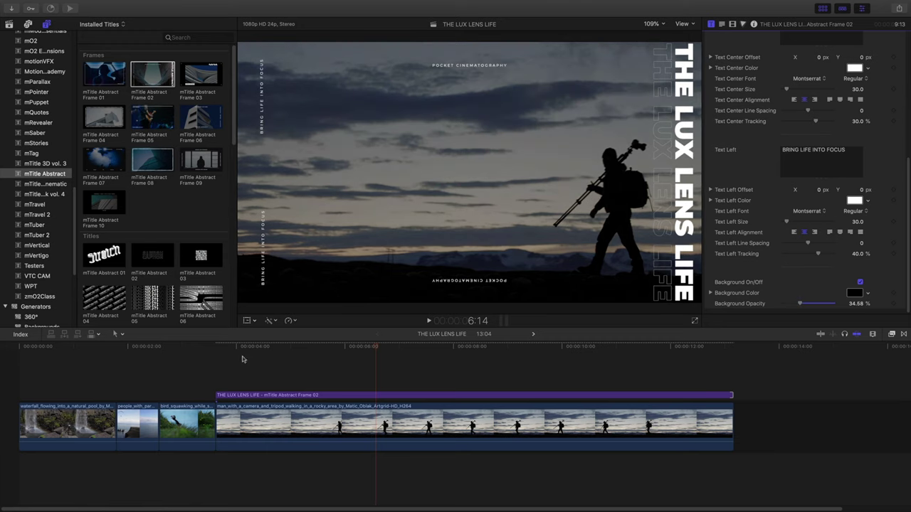
Add mTitle Abstract 20 above the frame title at about 4 seconds, trim it to the clip's end and play it from its start.
scroll(151, 236, down, 10)
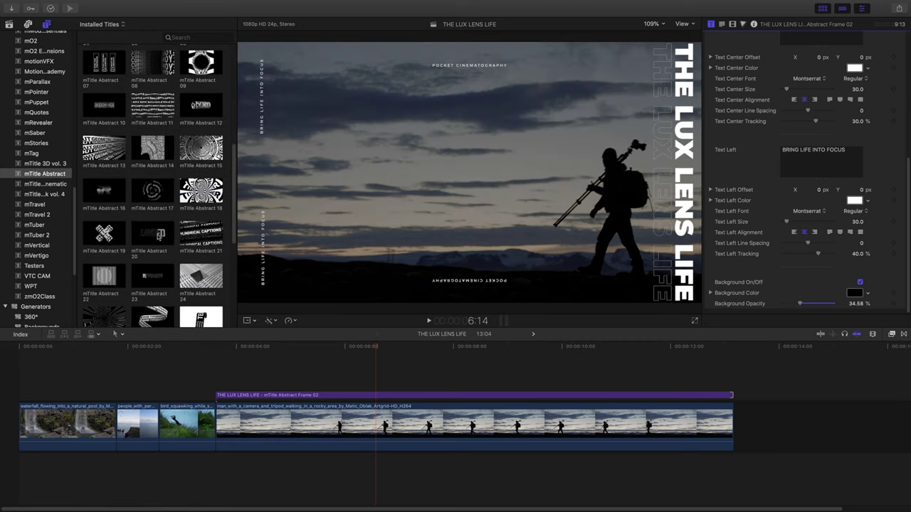
drag(151, 235, 247, 384)
drag(786, 384, 733, 384)
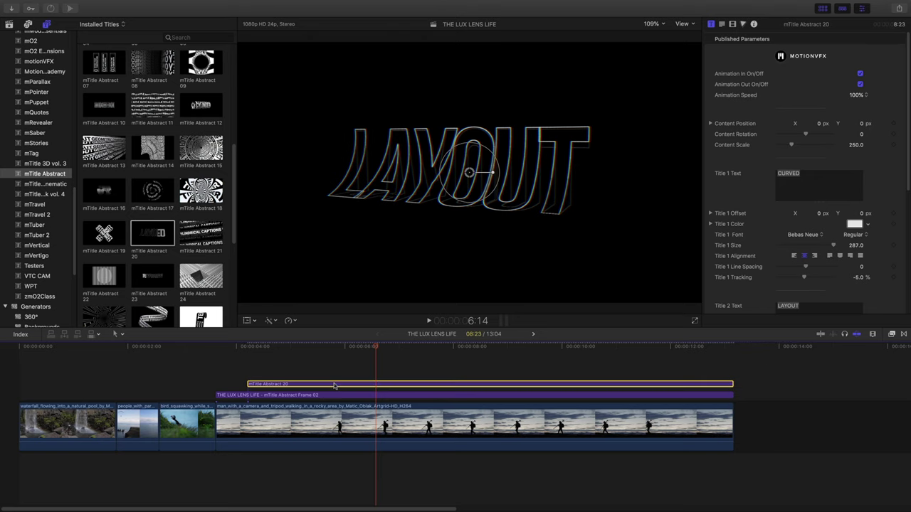
click(248, 350)
key(space)
key(space)
Set Title 1 Text to "THE LUX" and Title 2 Text to "LENS LIFE", and play from the start of the frame title.
drag(908, 164, 907, 293)
drag(835, 294, 776, 297)
drag(908, 262, 752, 150)
text(THE LU)
text(X LENS LIFE)
drag(392, 348, 215, 346)
key(space)
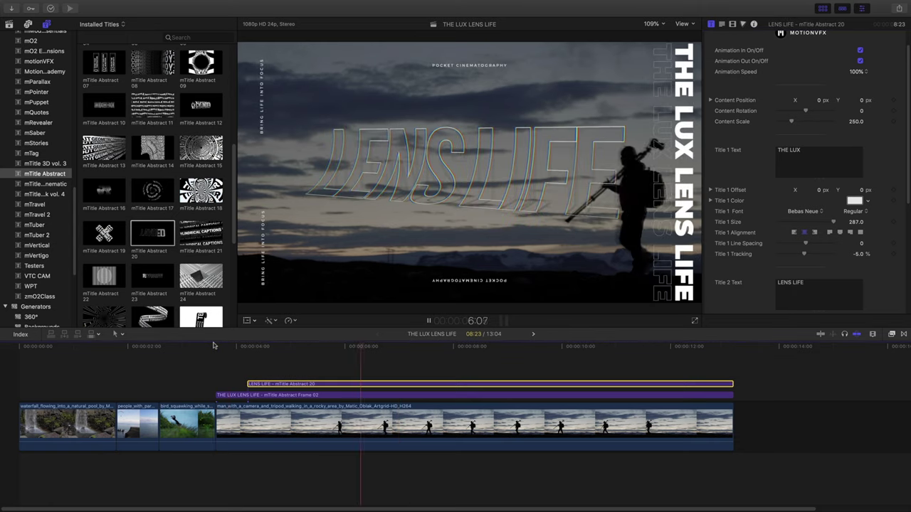
key(space)
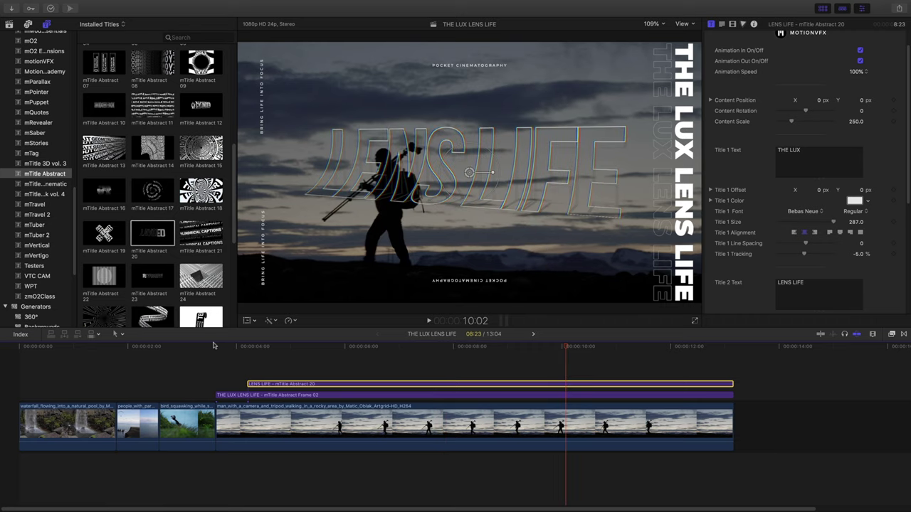
Toggle the title's Prism effect off and on, set its amount to 17 and scrub through the animation.
scroll(906, 199, down, 5)
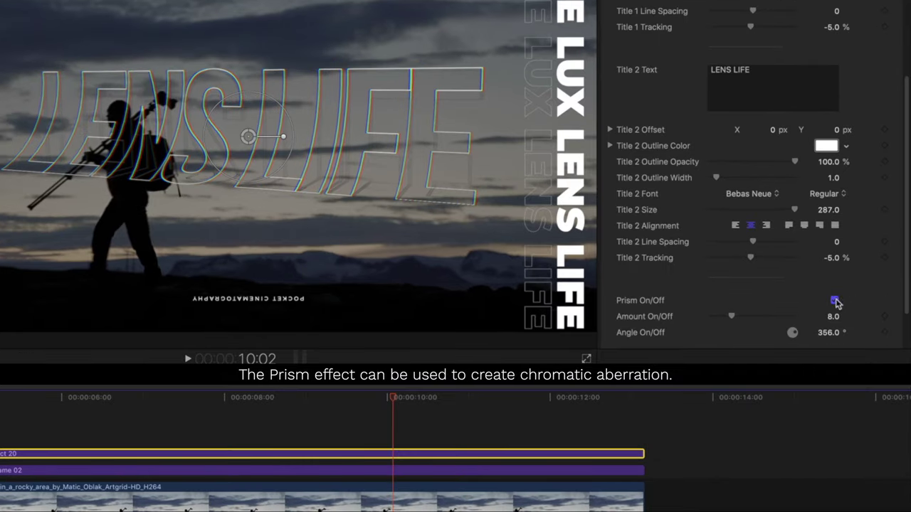
click(835, 300)
click(836, 301)
mouse_move(835, 318)
mouse_down()
mouse_move(835, 302)
mouse_move(835, 312)
mouse_up()
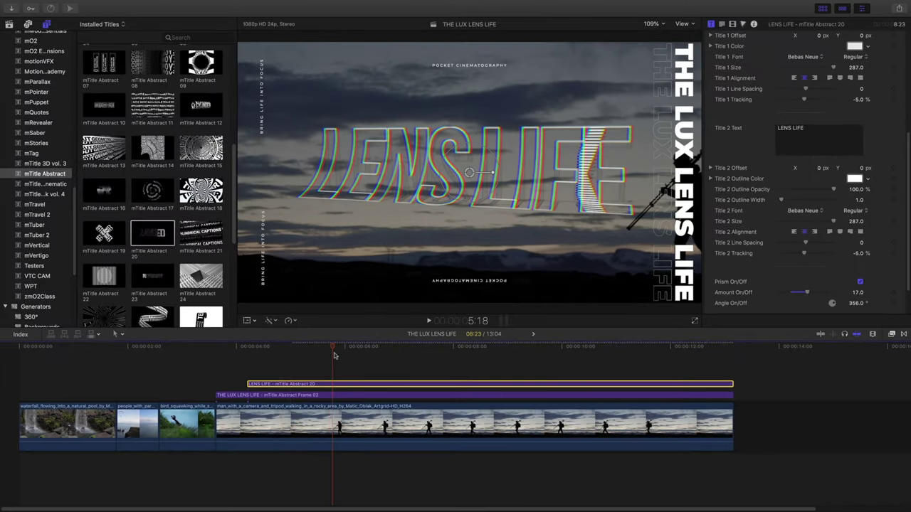
drag(341, 354, 422, 352)
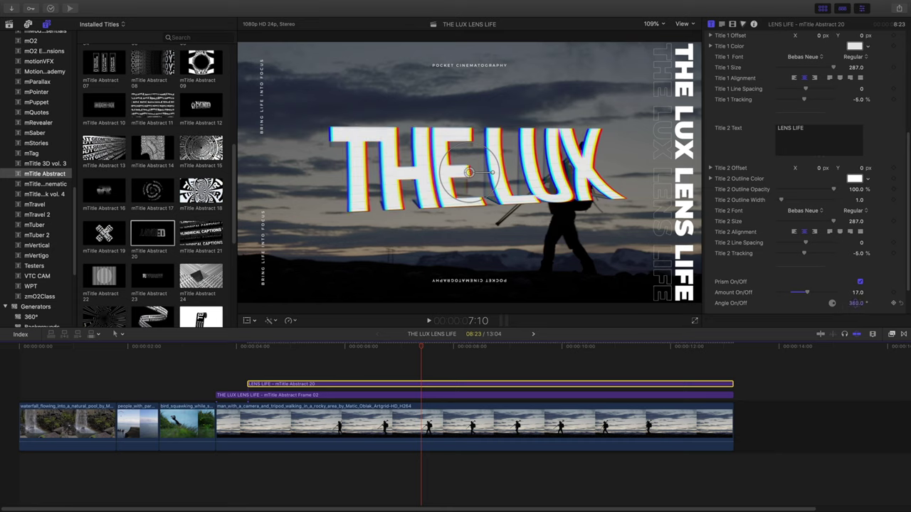
Set the Prism angle to 181° and try different amounts, ending at 8.
mouse_move(856, 304)
mouse_down()
mouse_move(856, 315)
mouse_move(857, 306)
mouse_up()
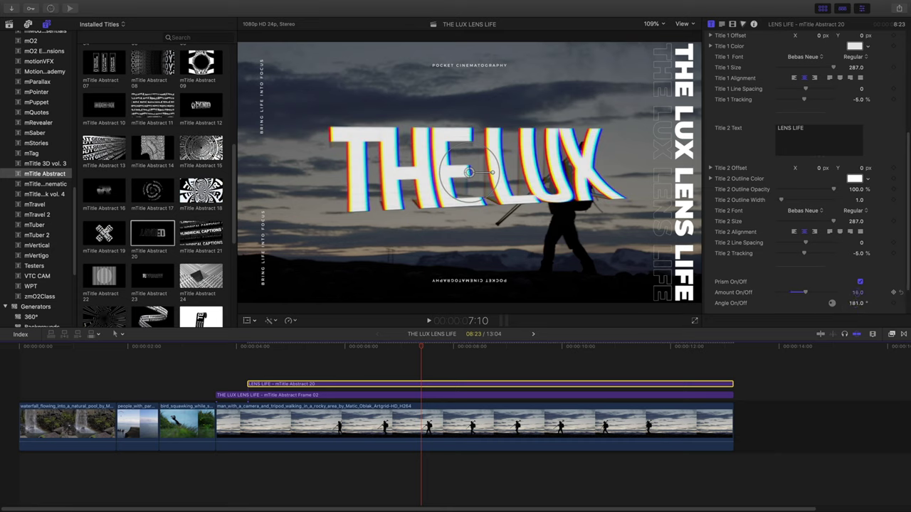
click(858, 294)
text(5)
key(Return)
text(50)
key(Return)
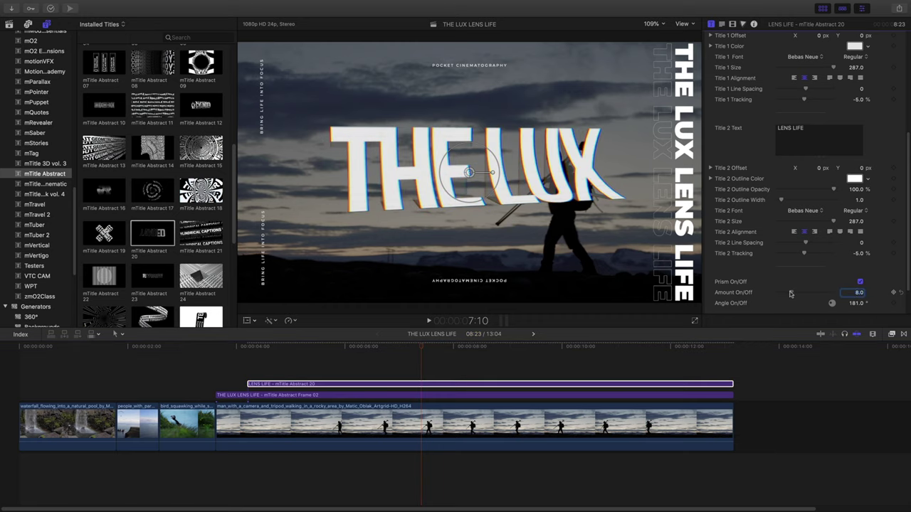